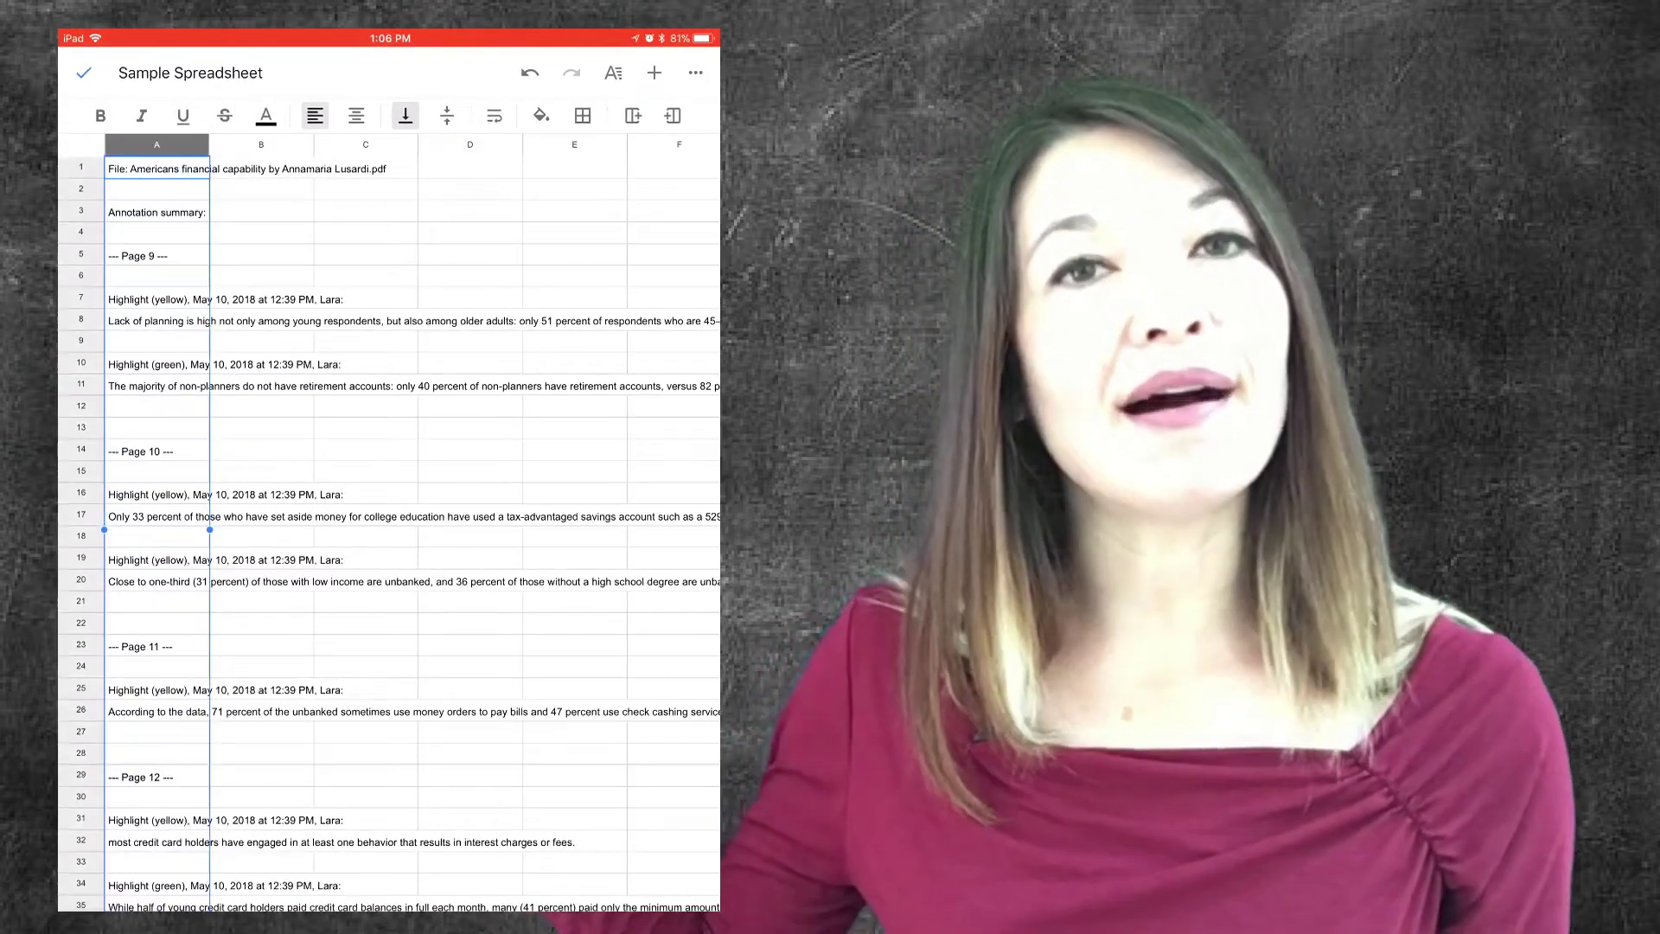
- Insert a blank column to the left of the summary in column A
{"action": "left_click", "coordinate": [155, 143]}
{"action": "left_click", "coordinate": [700, 376]}
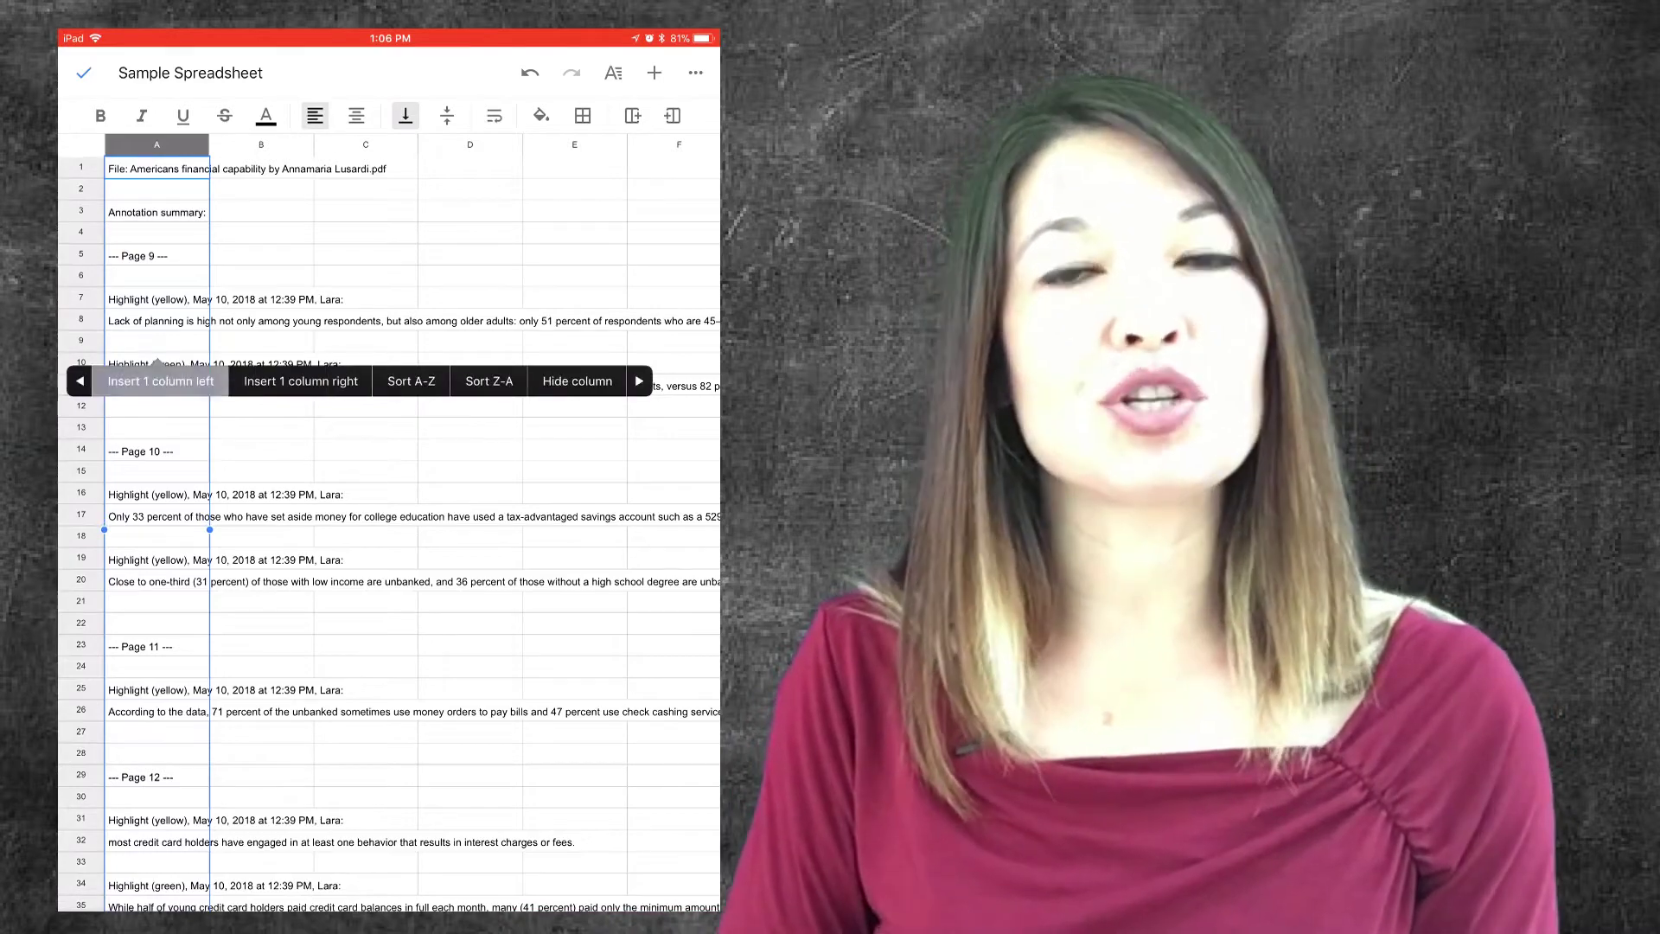
{"action": "left_click", "coordinate": [161, 381]}
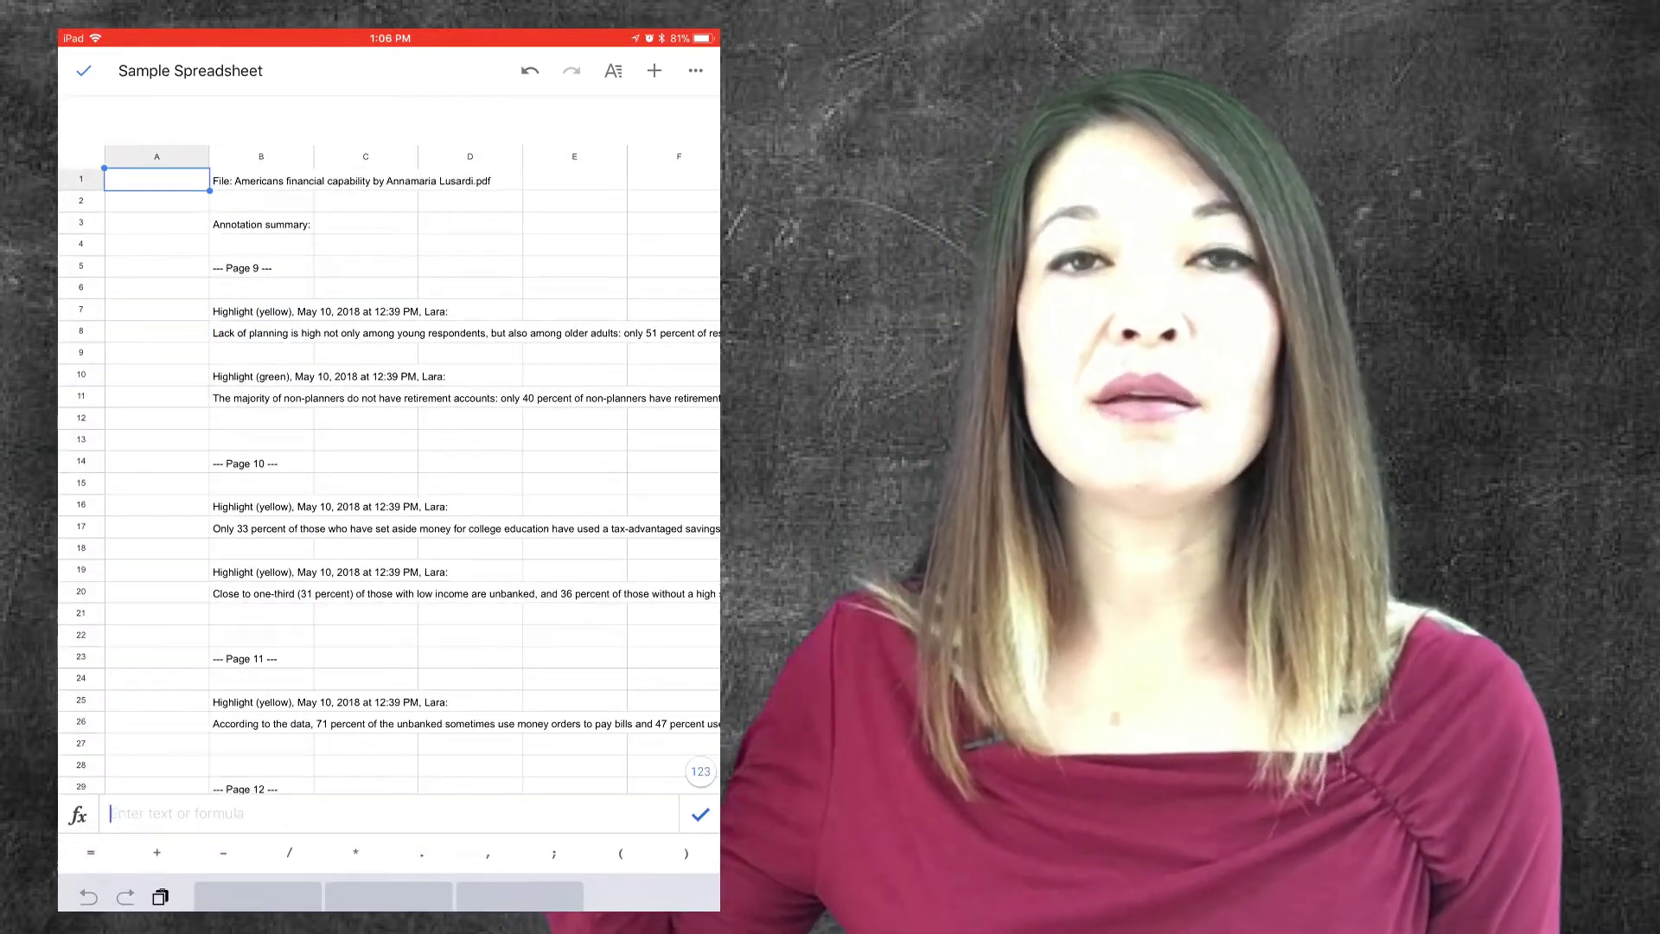
{"action": "type", "text": "1"}
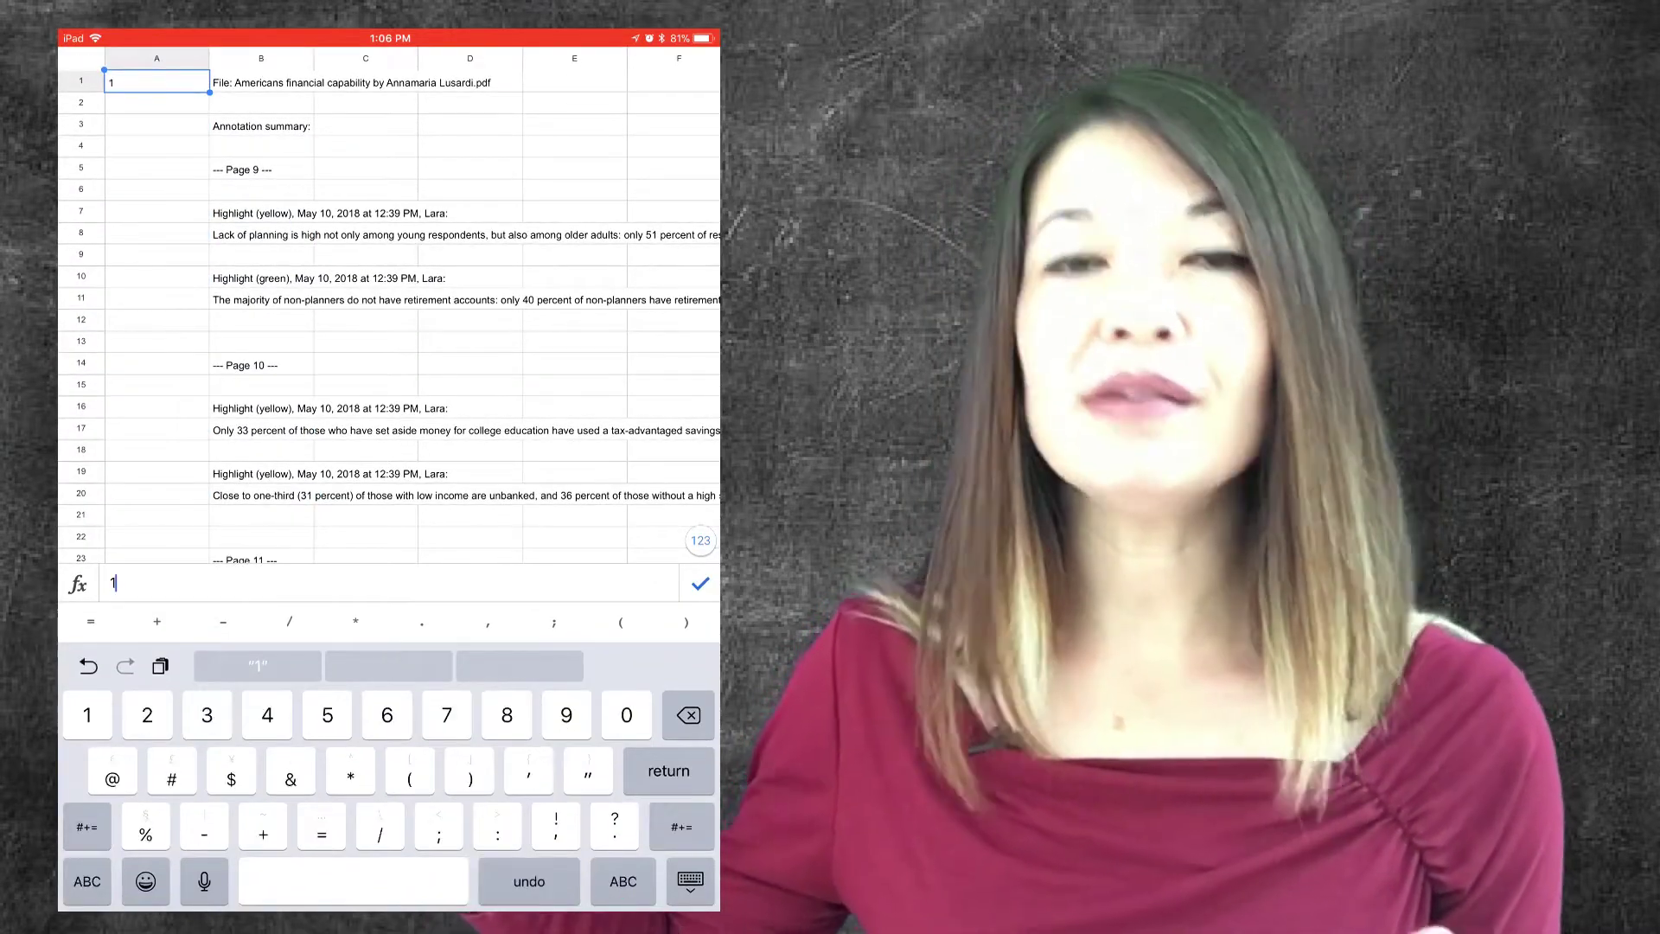
- Enter 1 and 2 in A1 and A2, then select them and extend the range to row 44
{"action": "key", "text": "Return"}
{"action": "type", "text": "2"}
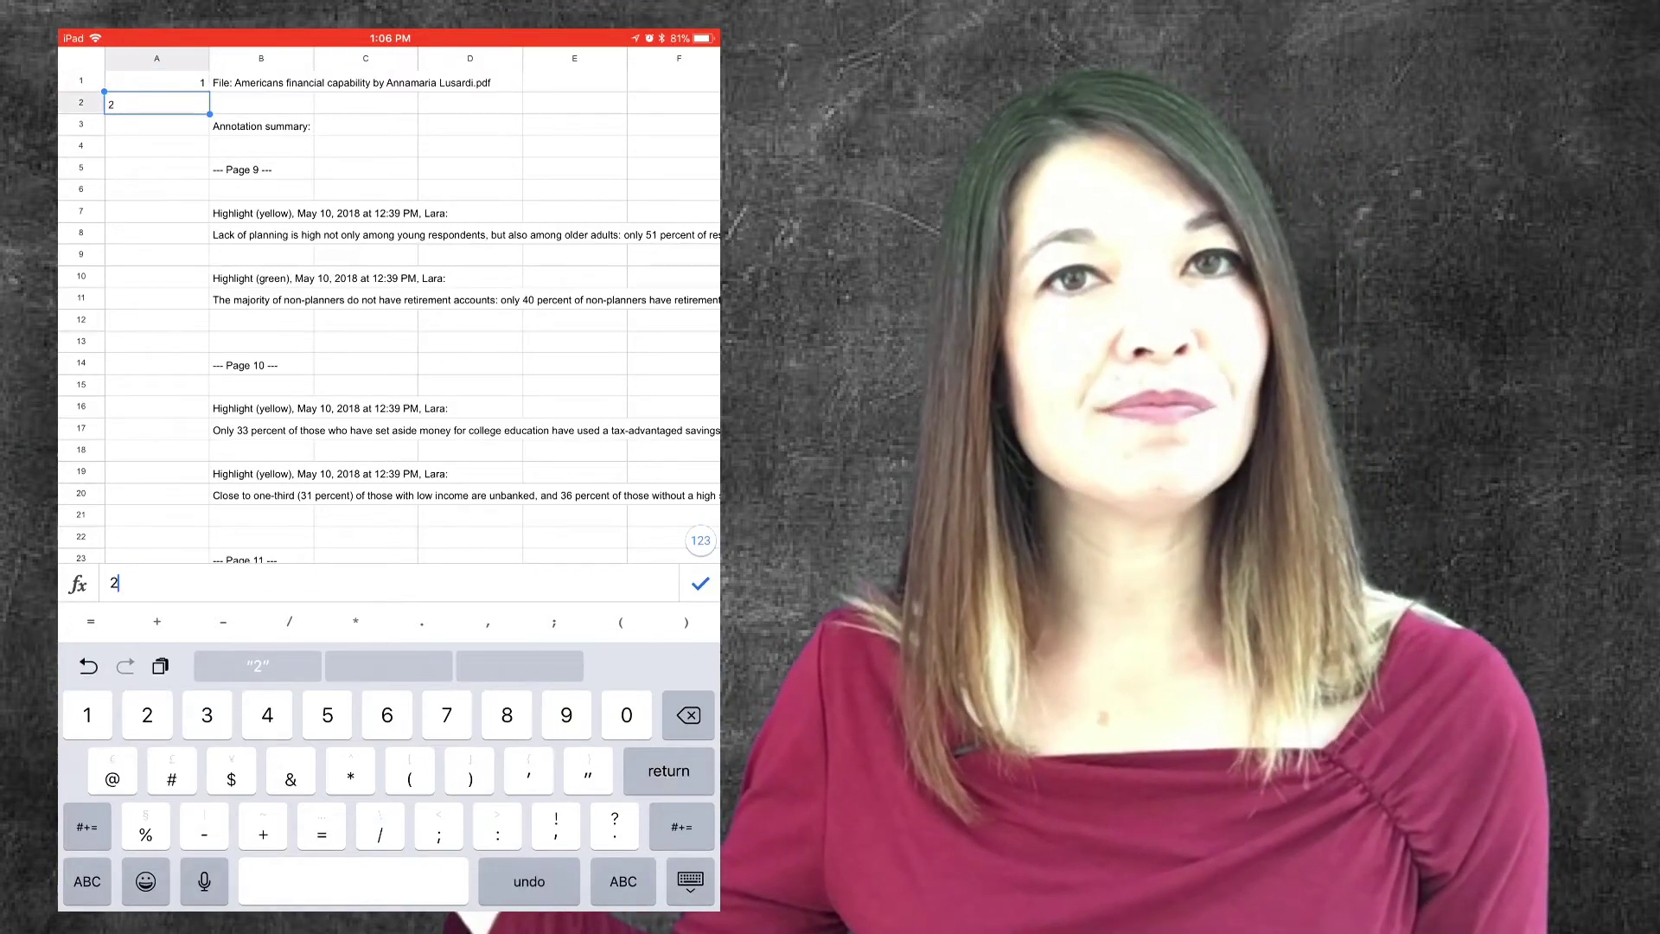
{"action": "left_click", "coordinate": [691, 881]}
{"action": "left_click", "coordinate": [156, 169]}
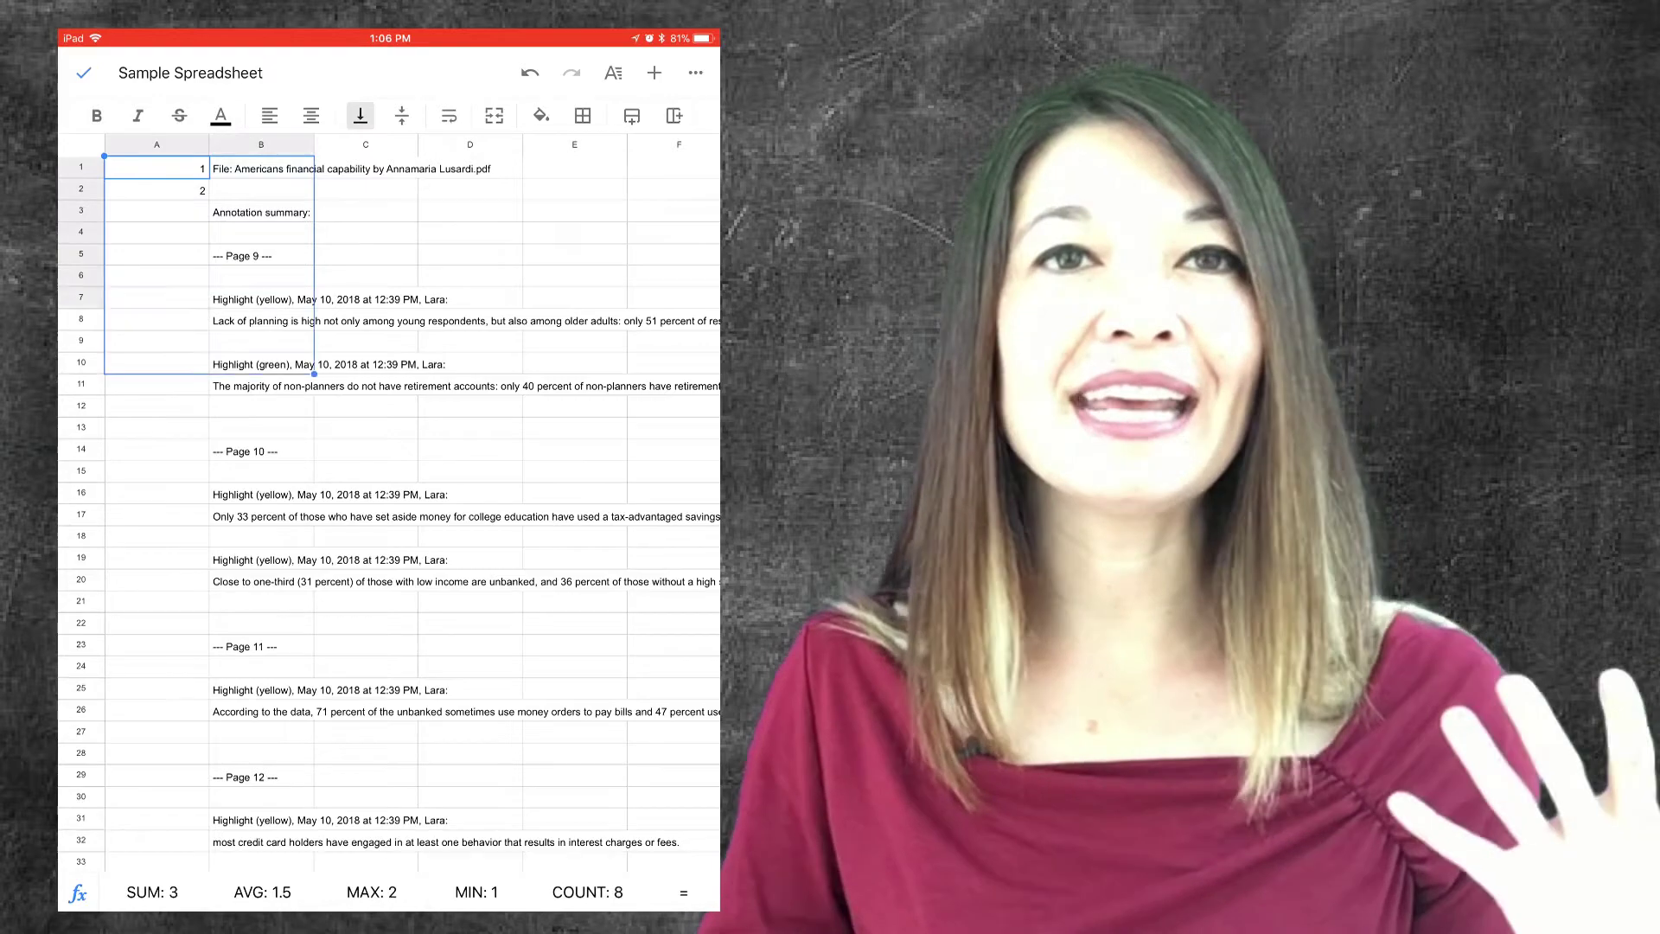
{"action": "left_click", "coordinate": [156, 144]}
{"action": "scroll", "coordinate": [390, 520], "scroll_direction": "down", "scroll_amount": 3}
{"action": "scroll", "coordinate": [390, 518], "scroll_direction": "down", "scroll_amount": 3}
{"action": "left_click_drag", "start_coordinate": [210, 863], "coordinate": [209, 517]}
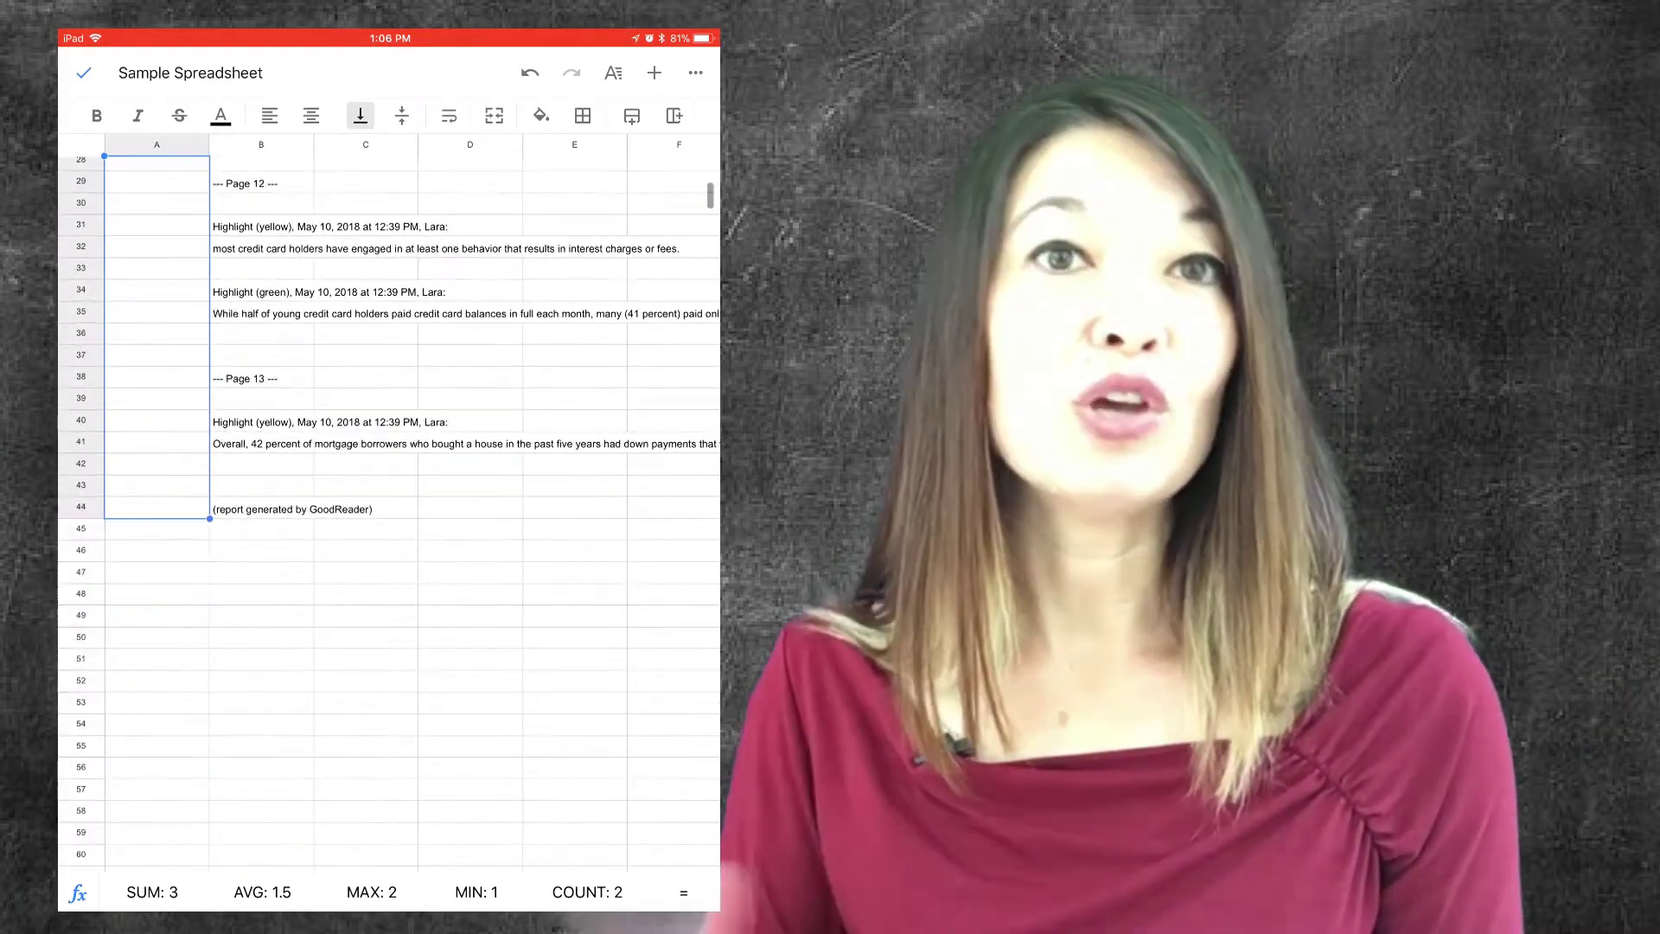
- Autofill column A with numbers 1 to 44 and delete the six header rows
{"action": "left_click", "coordinate": [269, 446]}
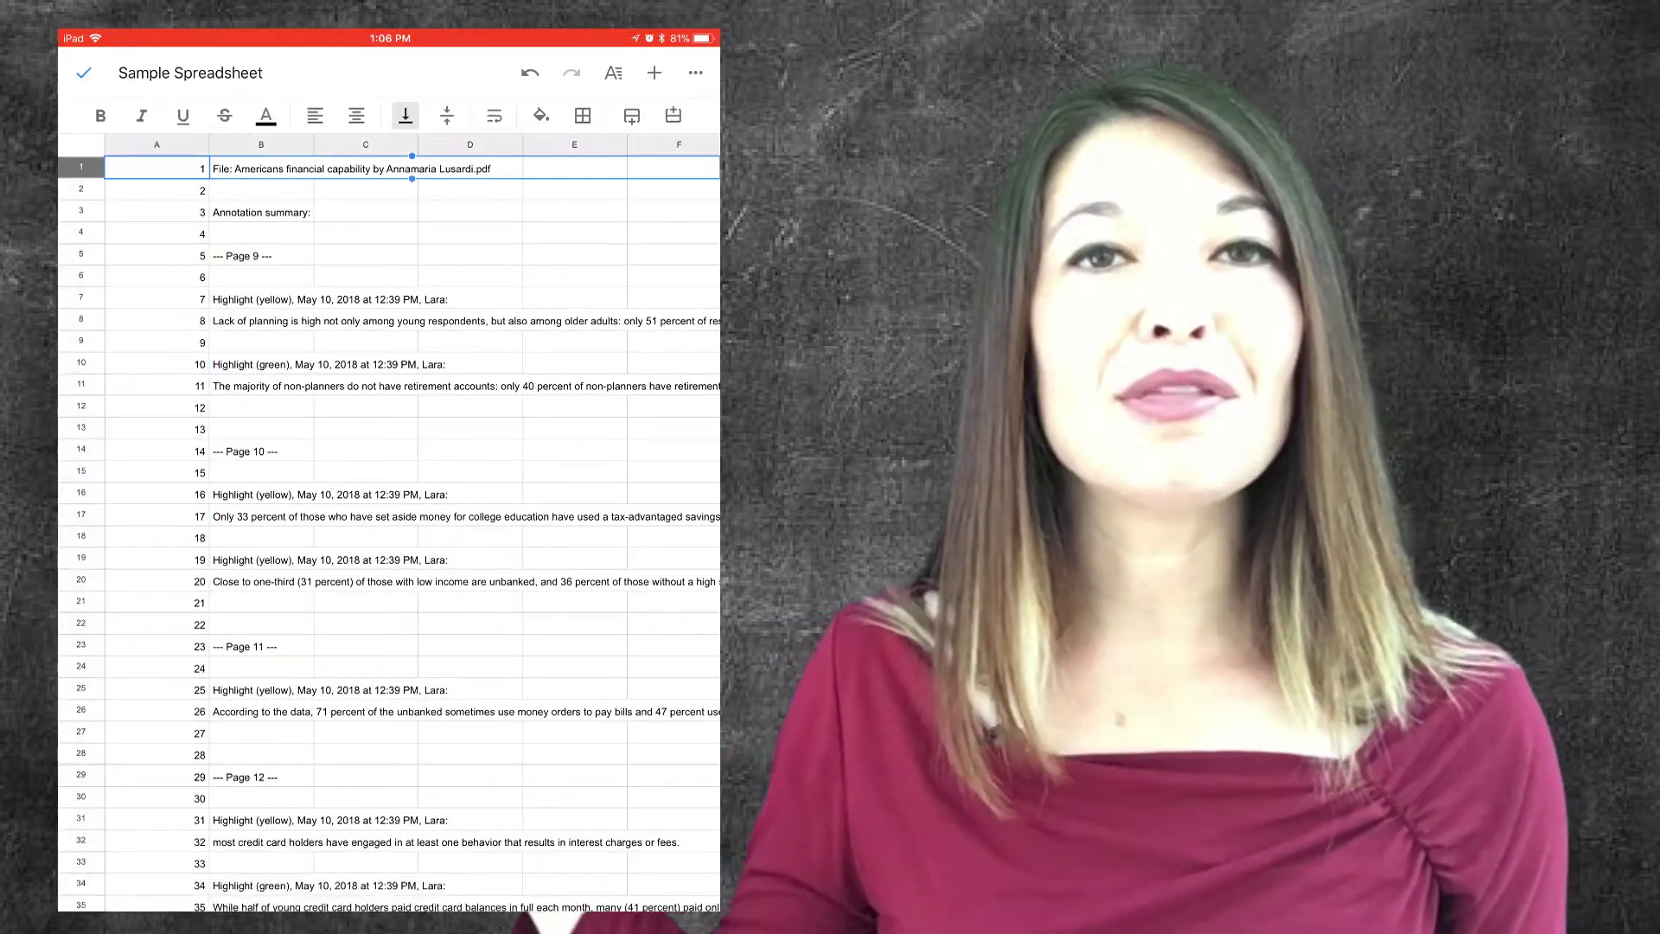
{"action": "left_click_drag", "start_coordinate": [411, 199], "coordinate": [411, 286]}
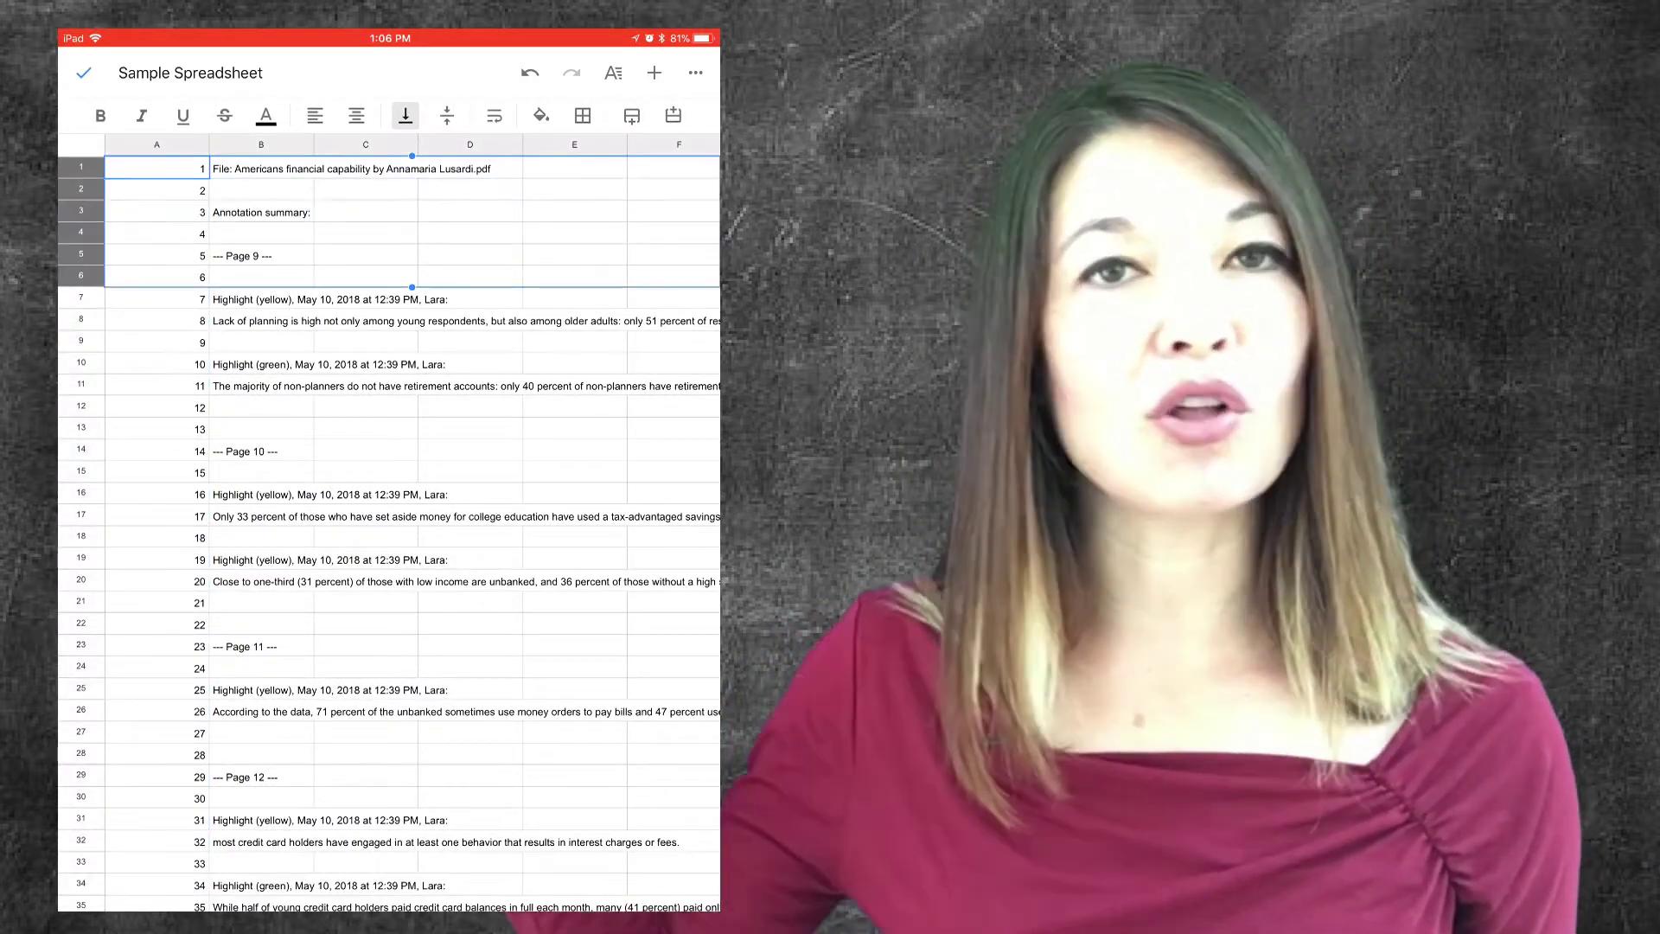
{"action": "left_click", "coordinate": [475, 294]}
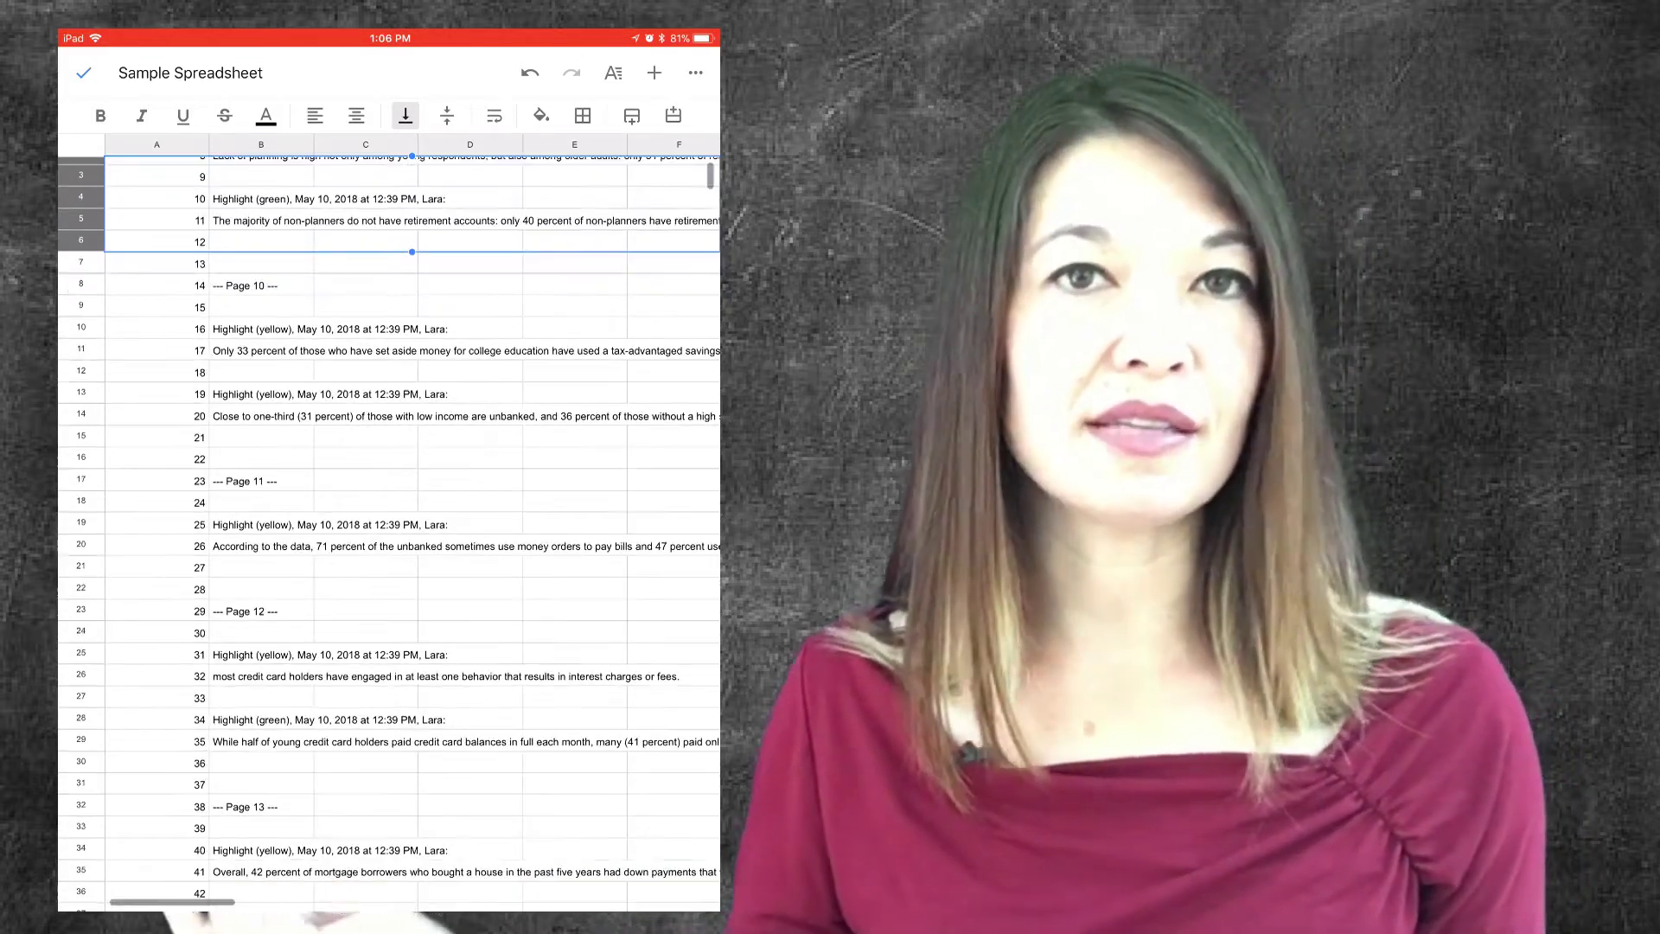
{"action": "scroll", "coordinate": [389, 519], "scroll_direction": "down", "scroll_amount": 3}
- Delete the trailing GoodReader footer rows 36 to 40
{"action": "left_click", "coordinate": [81, 567]}
{"action": "left_click_drag", "start_coordinate": [412, 579], "coordinate": [412, 664]}
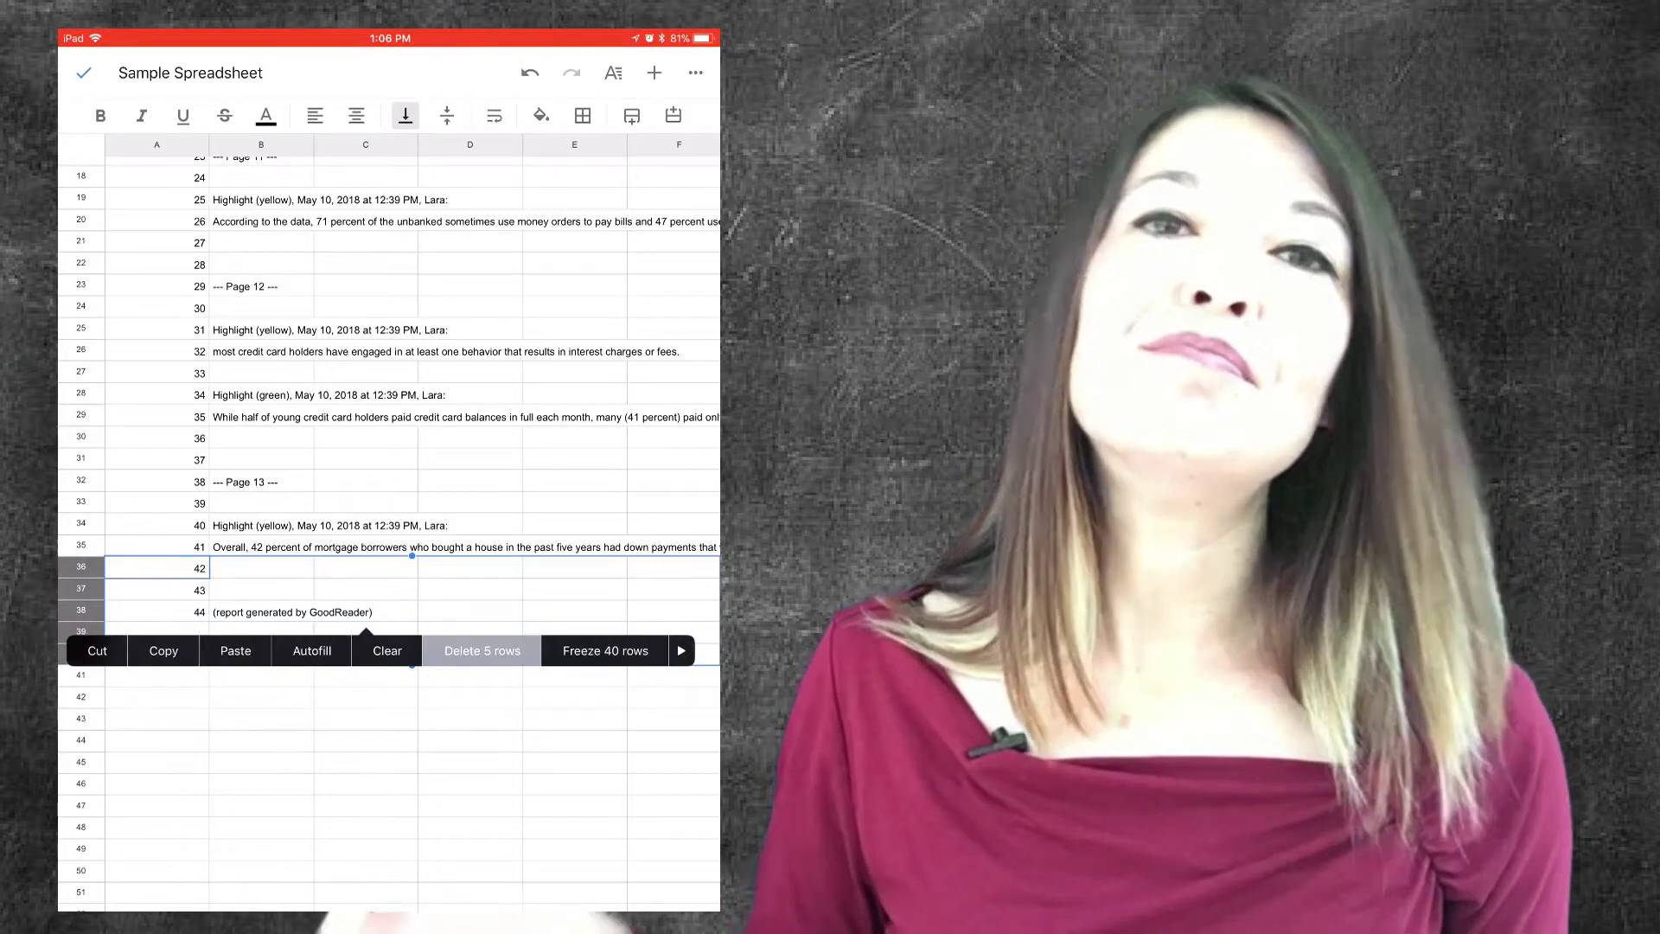
{"action": "left_click", "coordinate": [481, 651]}
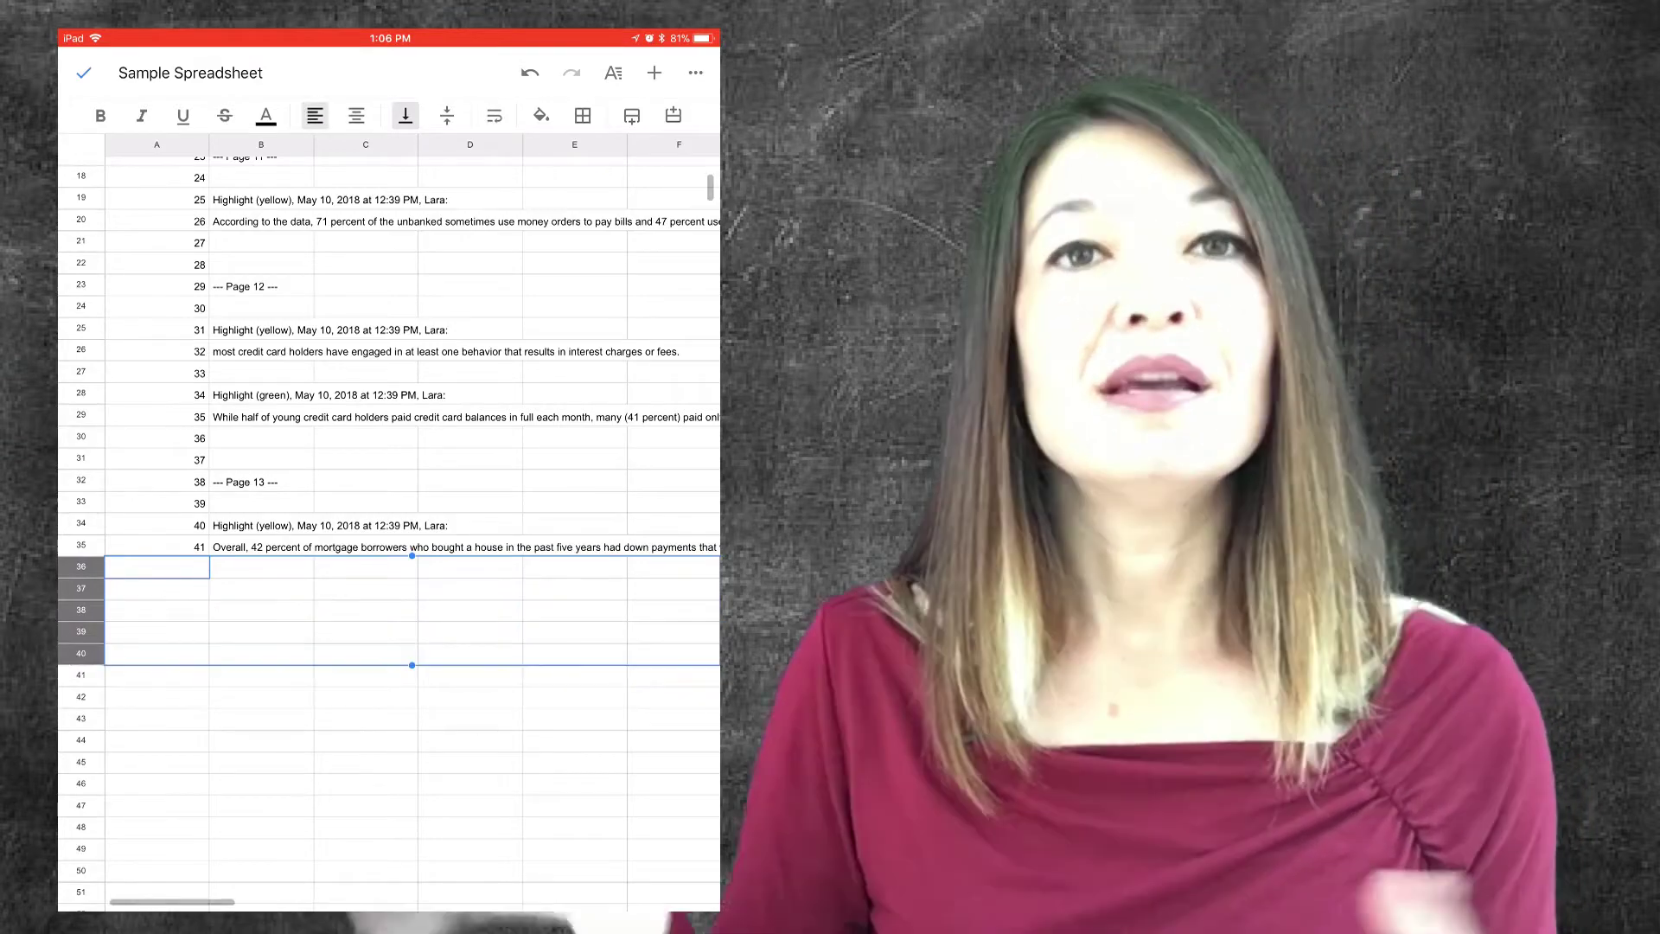
{"action": "scroll", "coordinate": [389, 519], "scroll_direction": "up", "scroll_amount": 3}
{"action": "scroll", "coordinate": [390, 519], "scroll_direction": "up", "scroll_amount": 2}
{"action": "scroll", "coordinate": [389, 519], "scroll_direction": "up", "scroll_amount": 1}
{"action": "scroll", "coordinate": [390, 519], "scroll_direction": "up", "scroll_amount": 1}
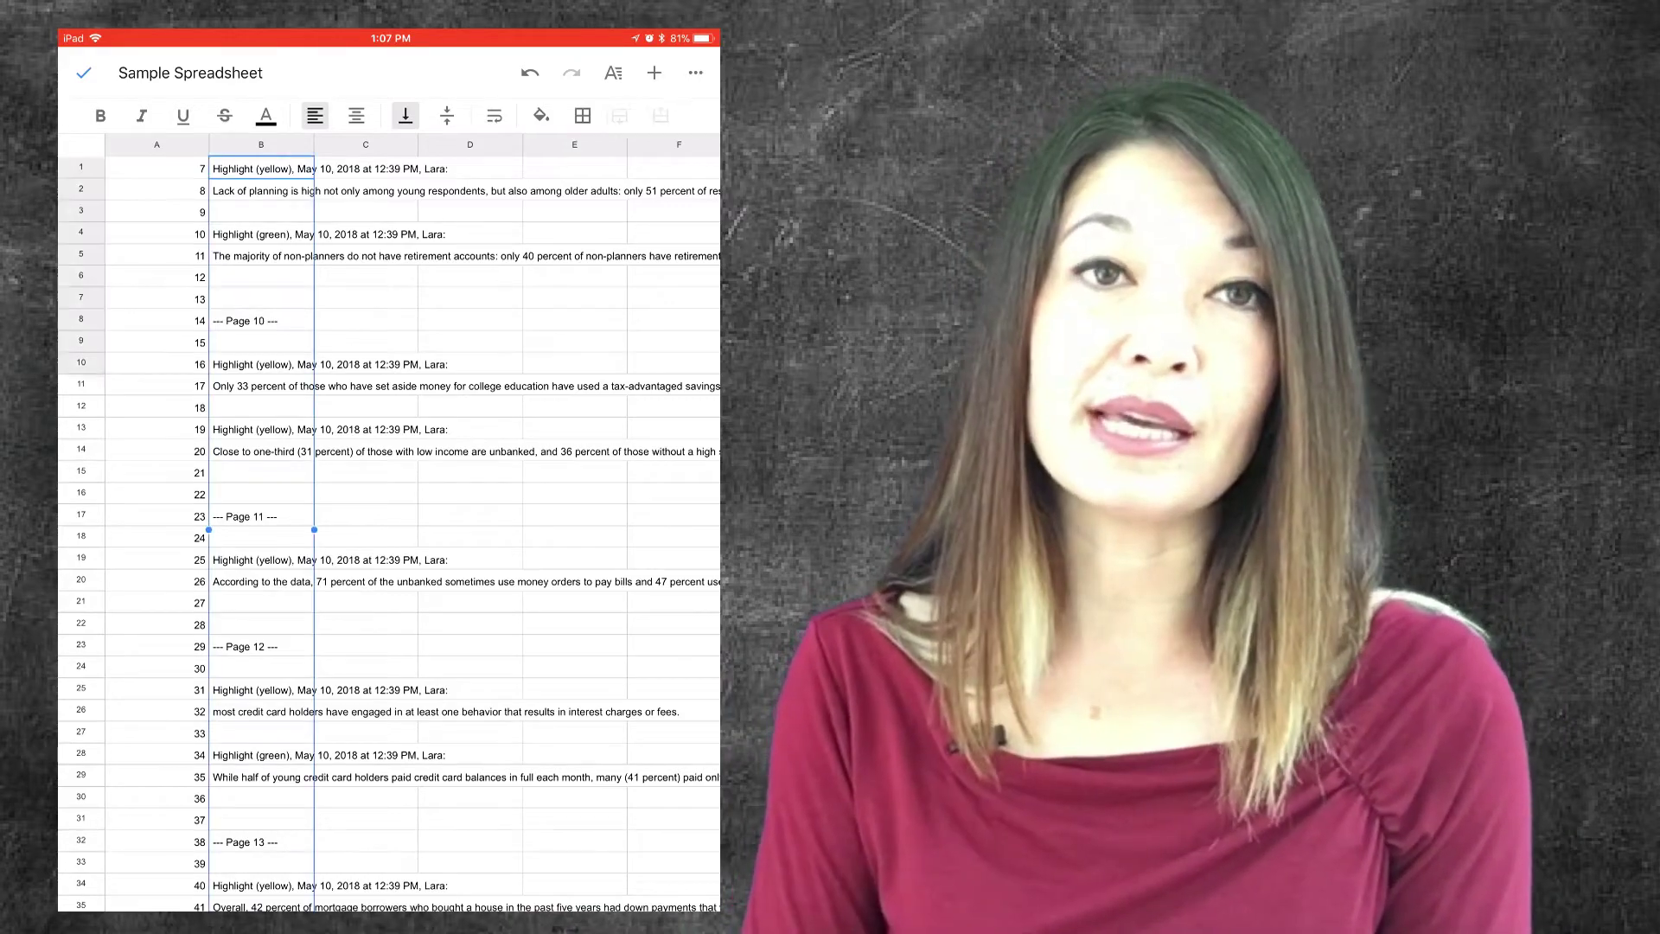
- Sort all rows A to Z by the summary text in column B
{"action": "left_click", "coordinate": [261, 144]}
{"action": "left_click", "coordinate": [638, 380]}
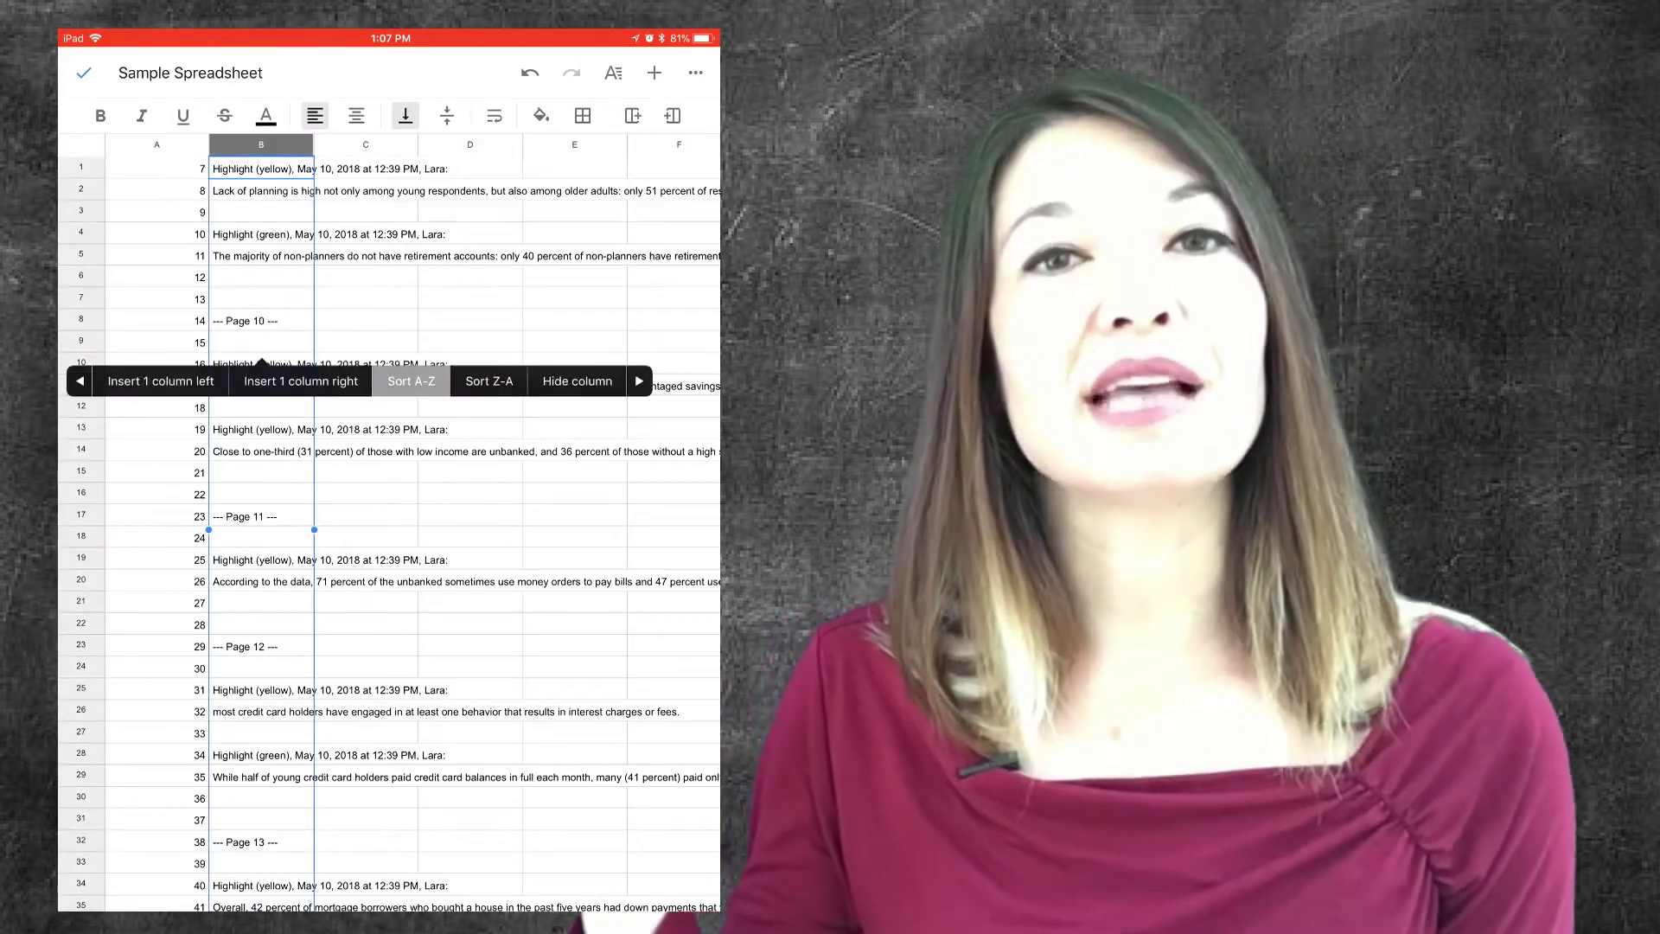
{"action": "left_click", "coordinate": [408, 380]}
- Delete the highlight-label and page-marker rows, then select blank numbered rows 9–23
{"action": "left_click", "coordinate": [576, 666]}
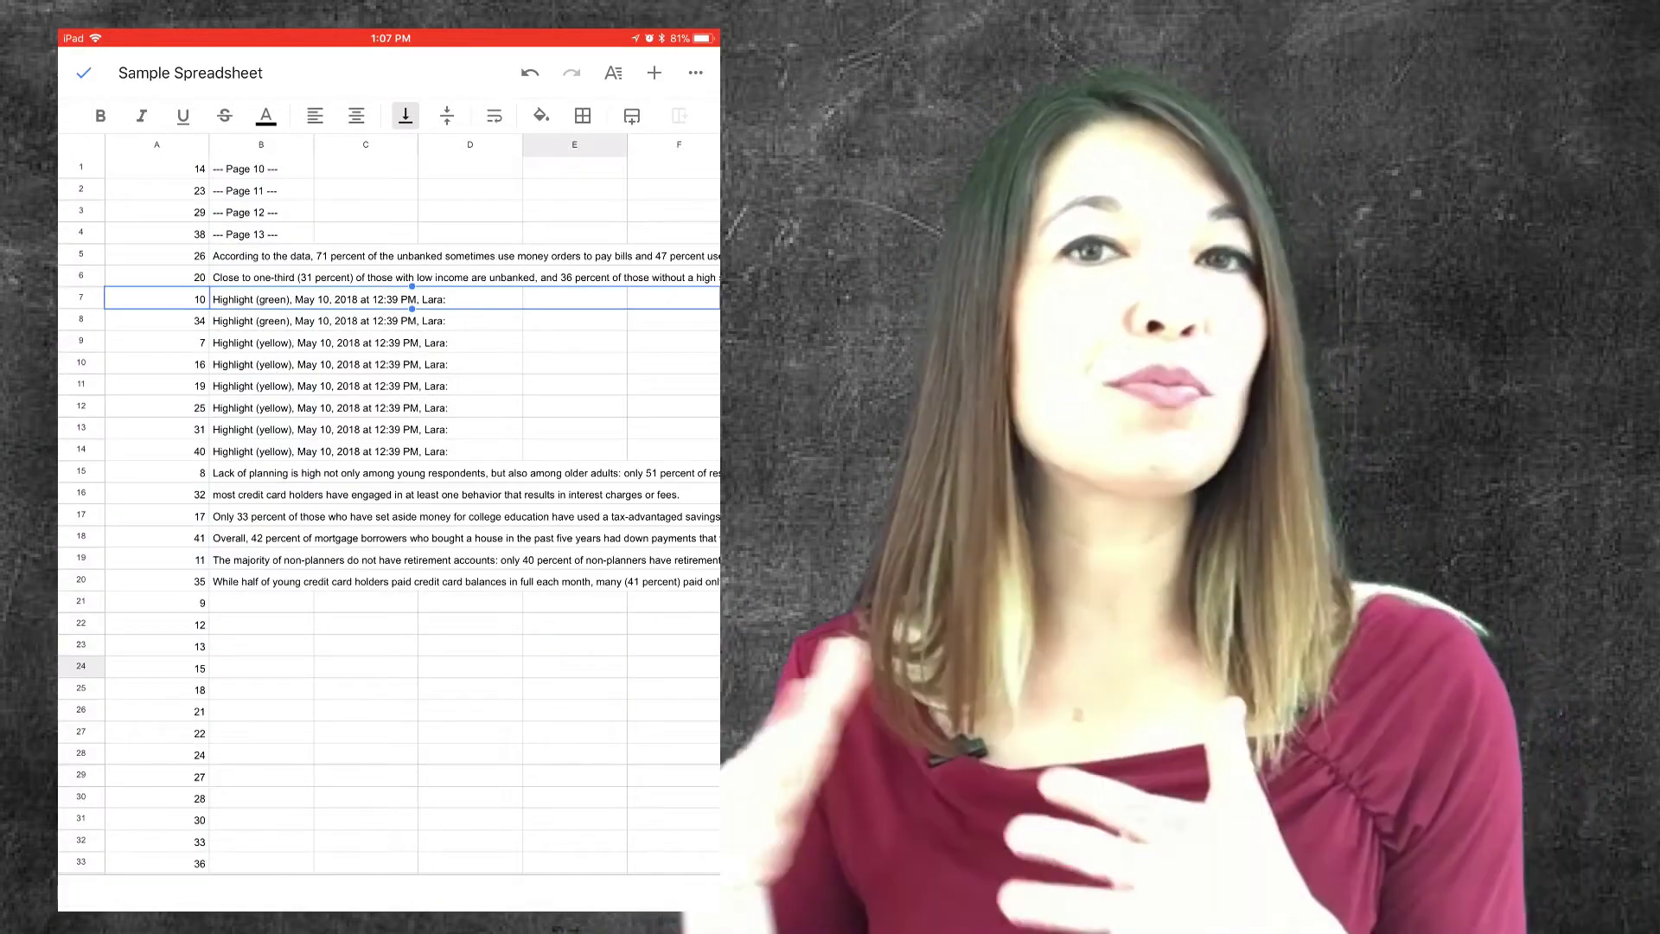
{"action": "left_click_drag", "start_coordinate": [413, 310], "coordinate": [412, 461]}
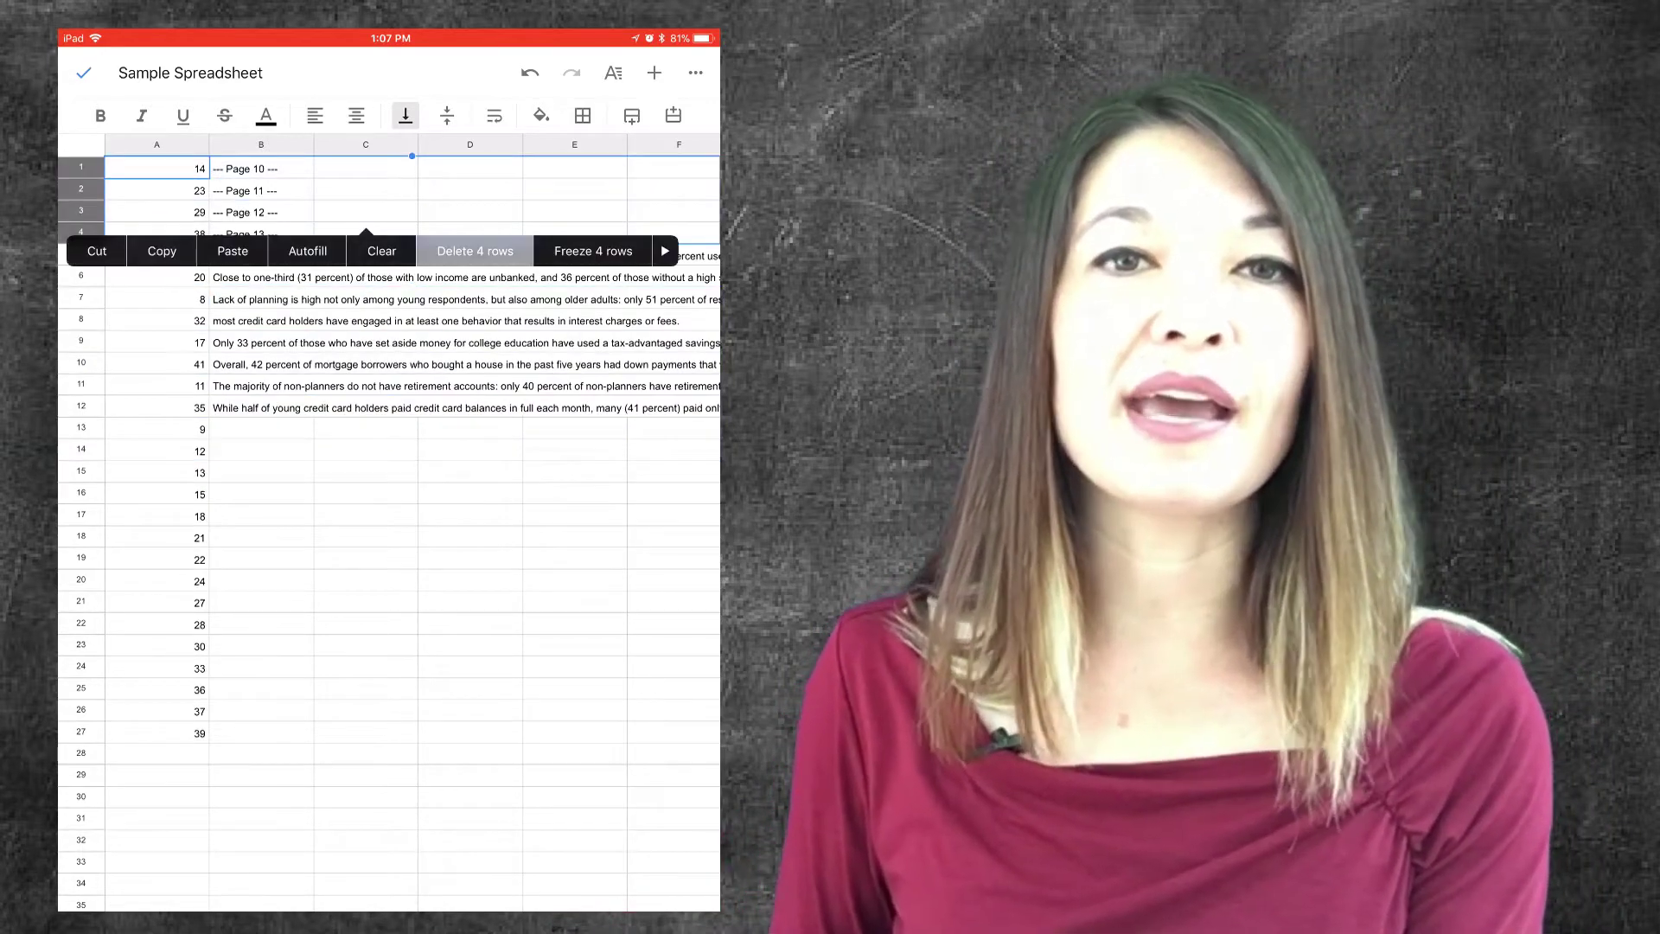
{"action": "left_click", "coordinate": [476, 249]}
{"action": "left_click_drag", "start_coordinate": [82, 341], "coordinate": [80, 385]}
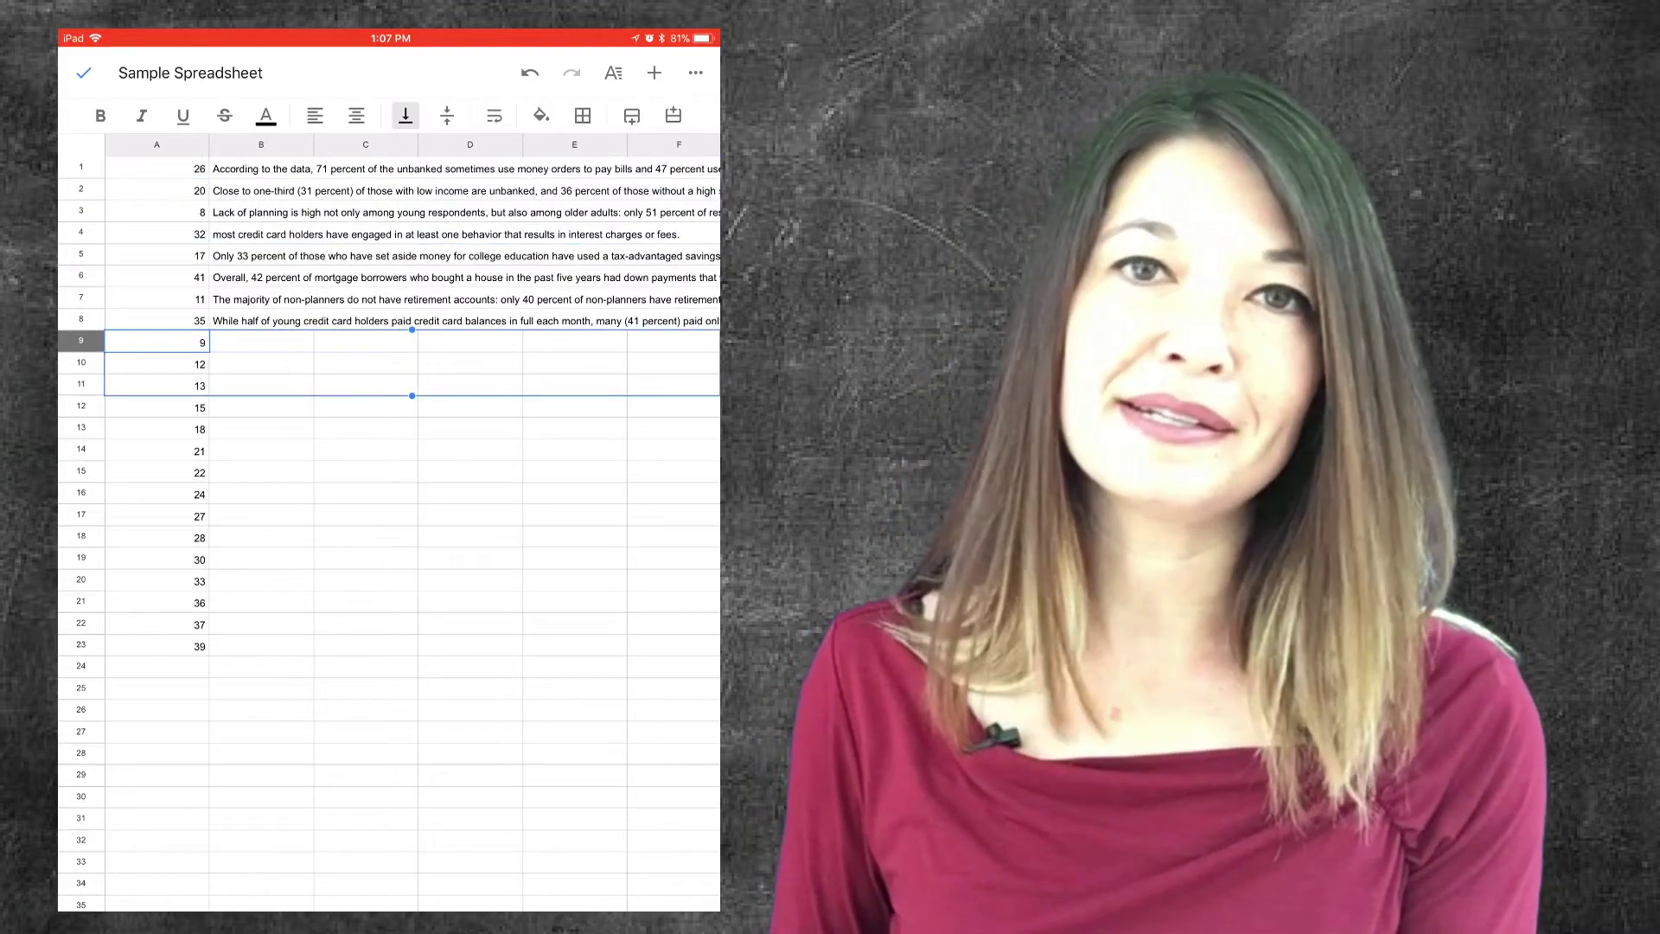